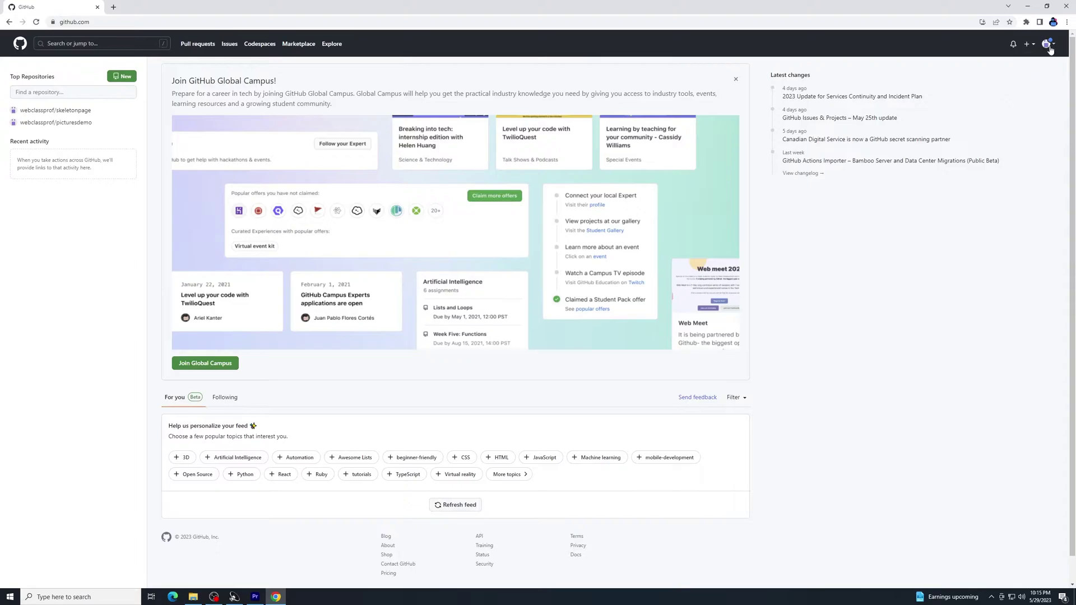
From Your repositories, create a new public repository named hyperlinkdemo.
left_click(1049, 47)
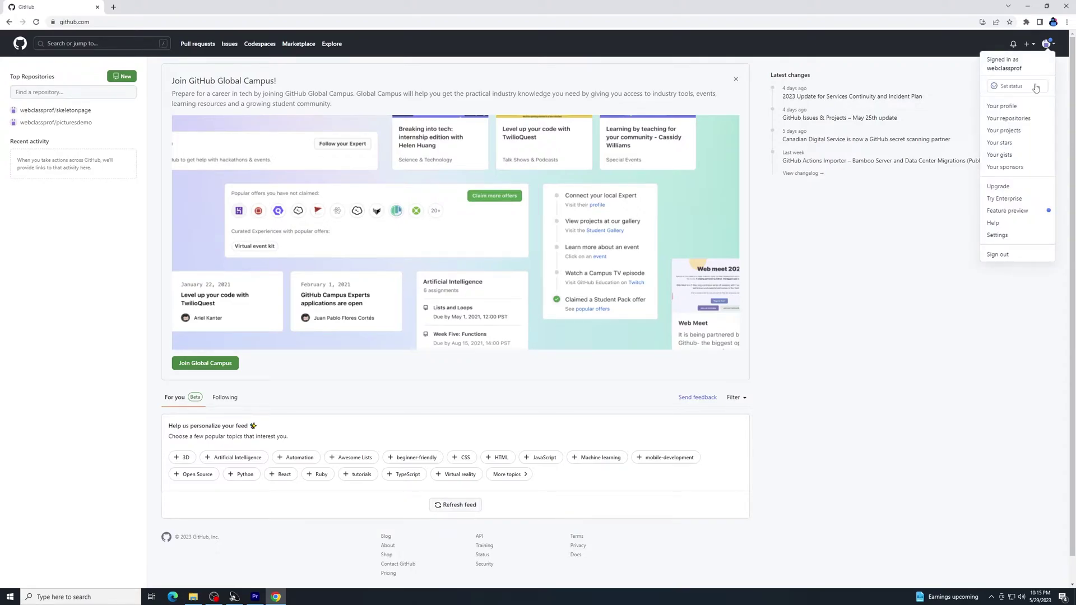
left_click(1008, 118)
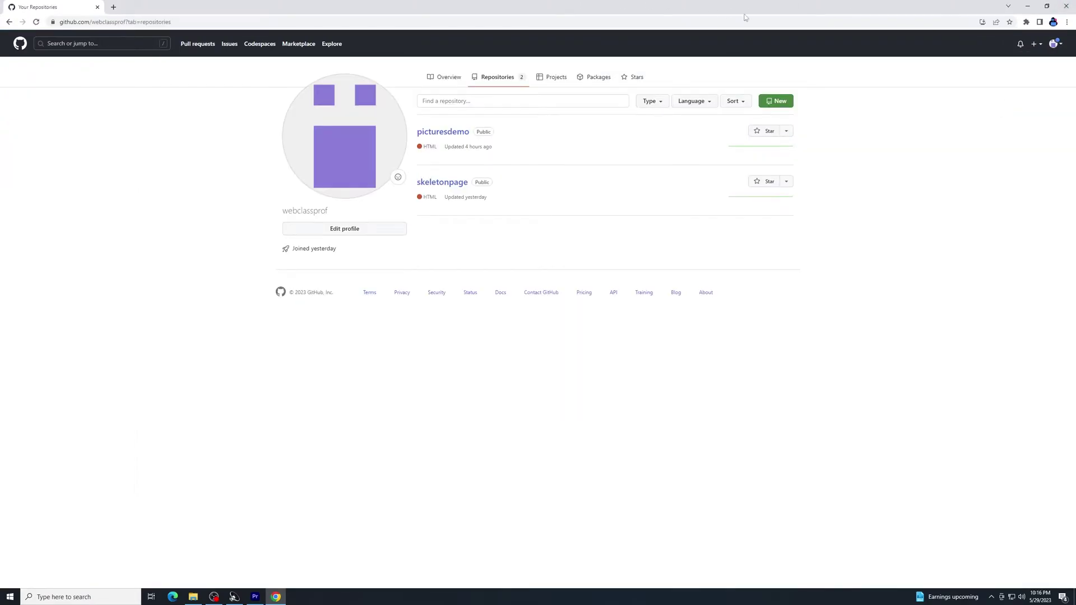
left_click(780, 101)
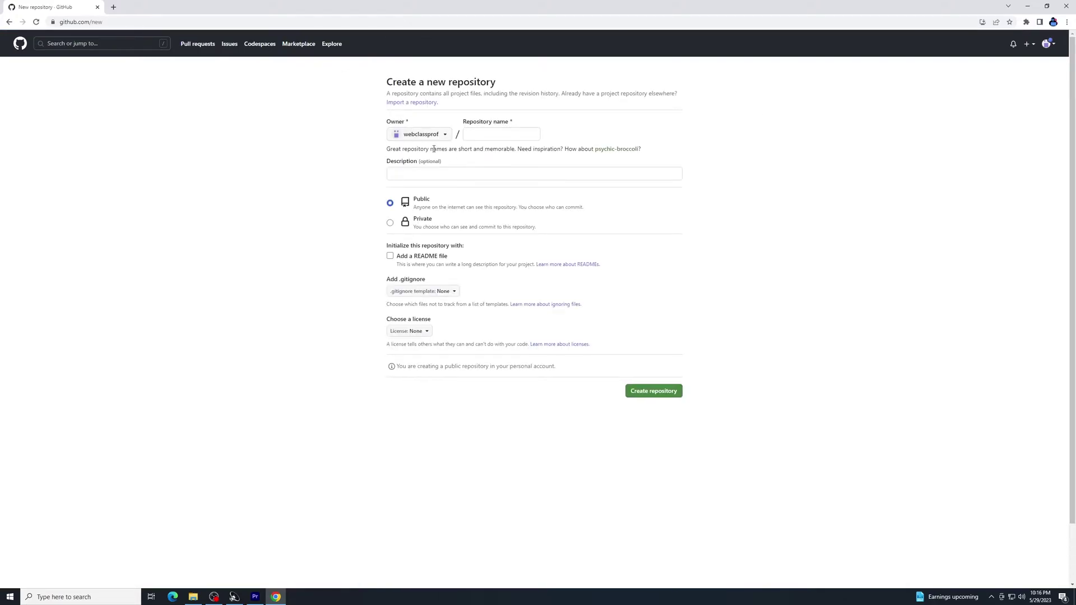
left_click(488, 135)
type("hyper")
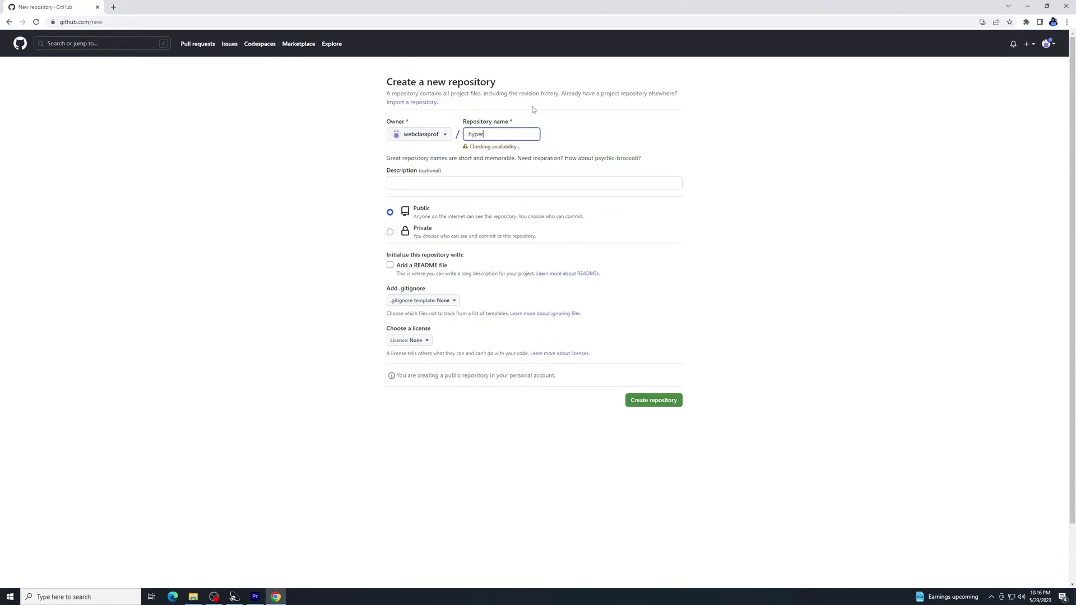
type("kdemo")
left_click(644, 401)
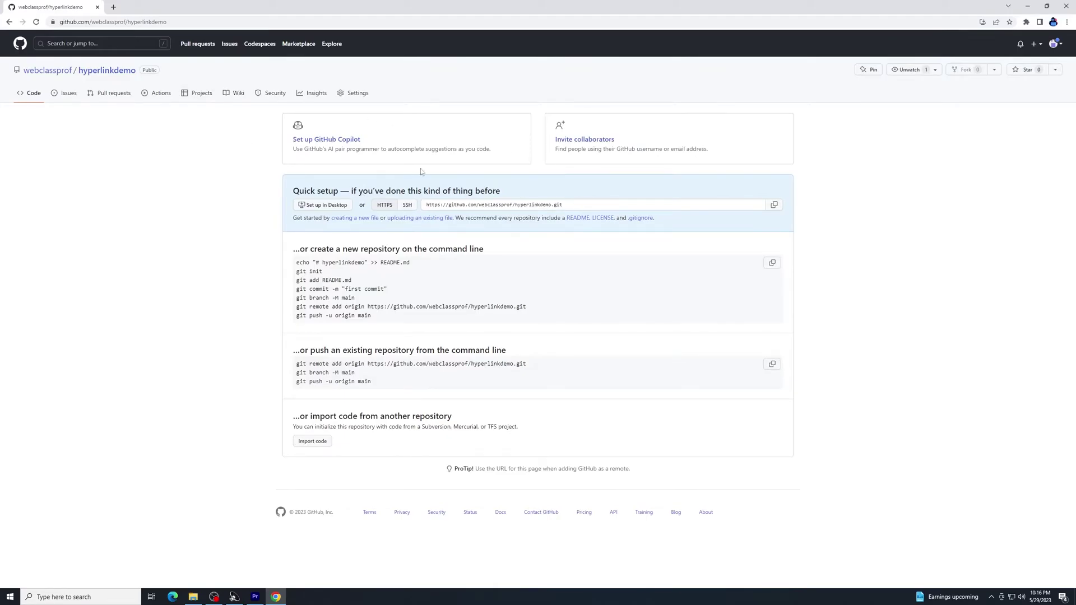
Drag contact and index from the local hyperlinkdemo folder onto the repository's upload page.
left_click(194, 598)
left_click_drag(213, 59, 151, 76)
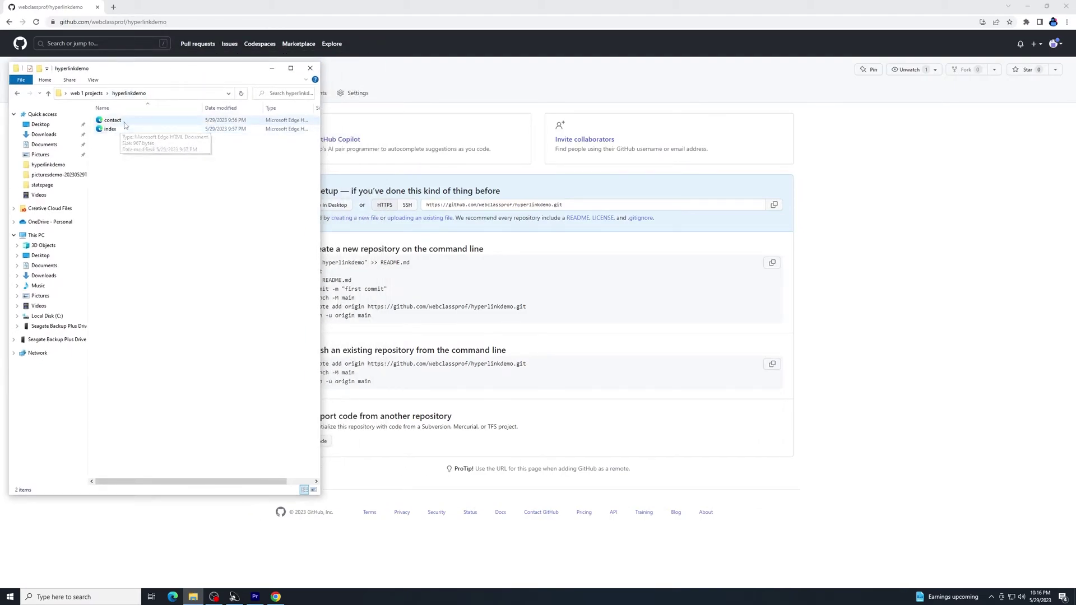
left_click_drag(169, 168, 123, 114)
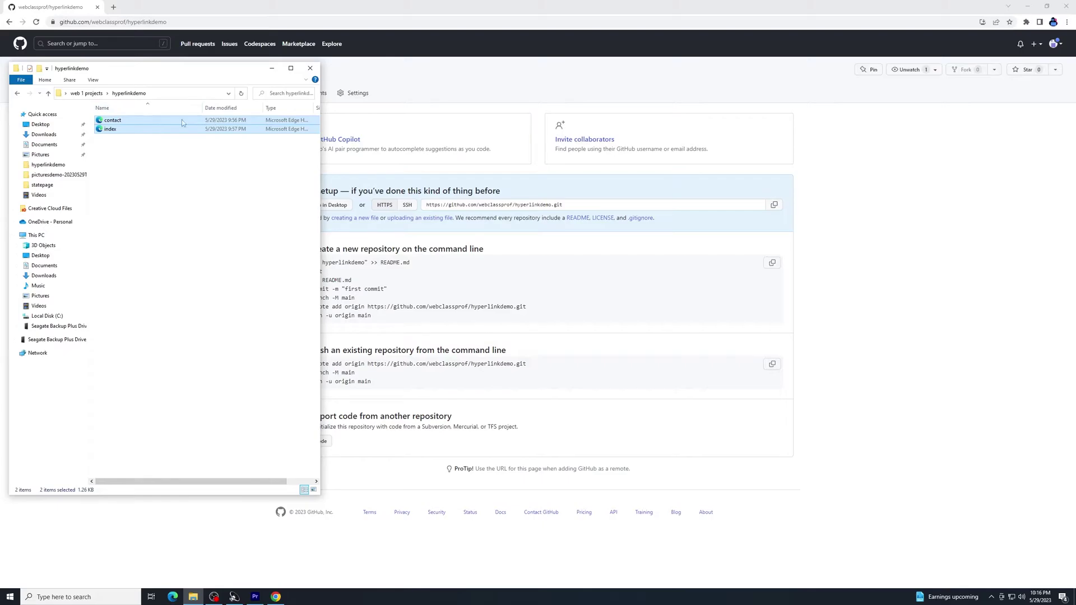
left_click(419, 222)
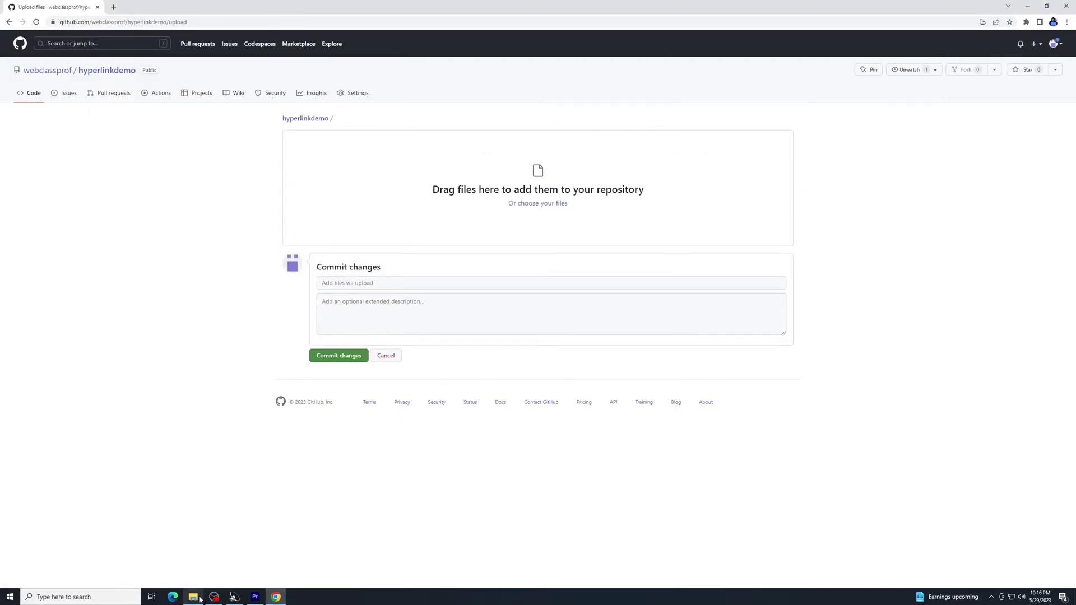
left_click(195, 597)
left_click_drag(138, 126, 383, 186)
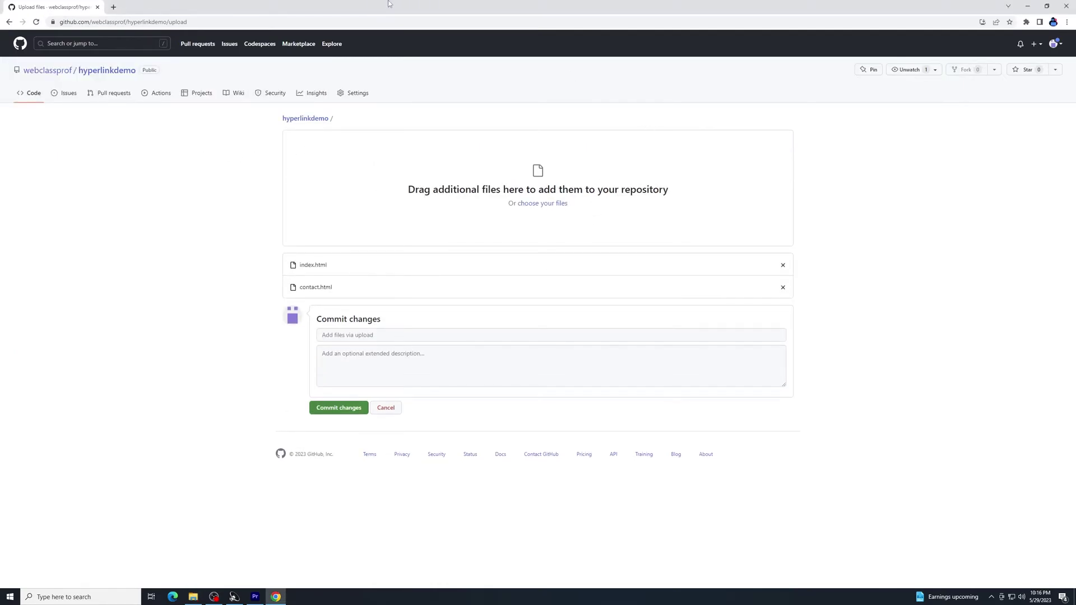
Commit the uploads with the message 'Uploading my web pages for hyperlink site' and a description.
left_click(343, 336)
type("Uploading")
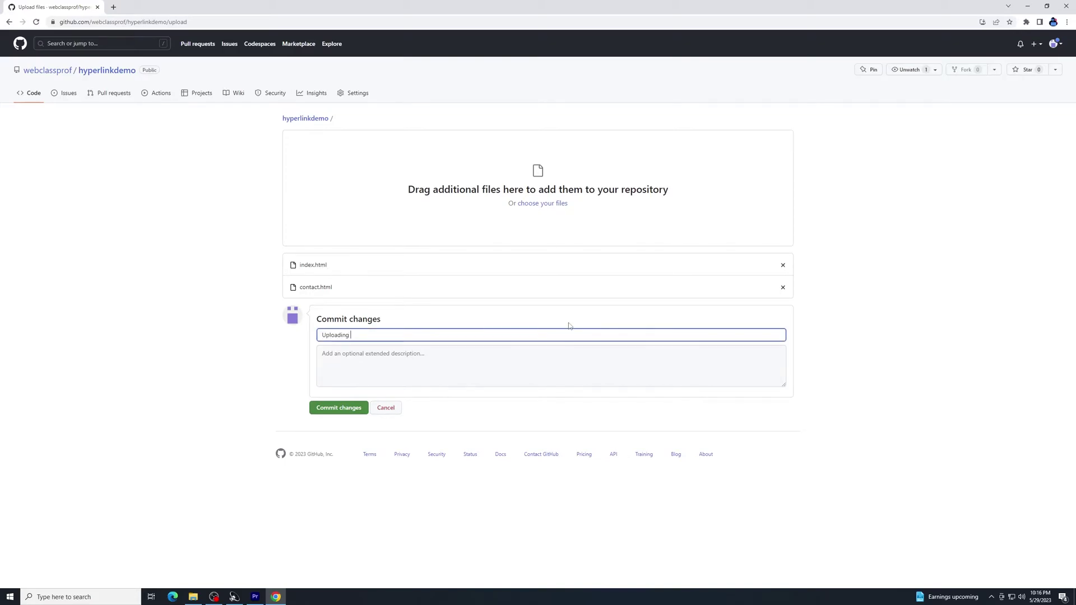
type("my web ")
type("pages for hyperlink site")
left_click(373, 374)
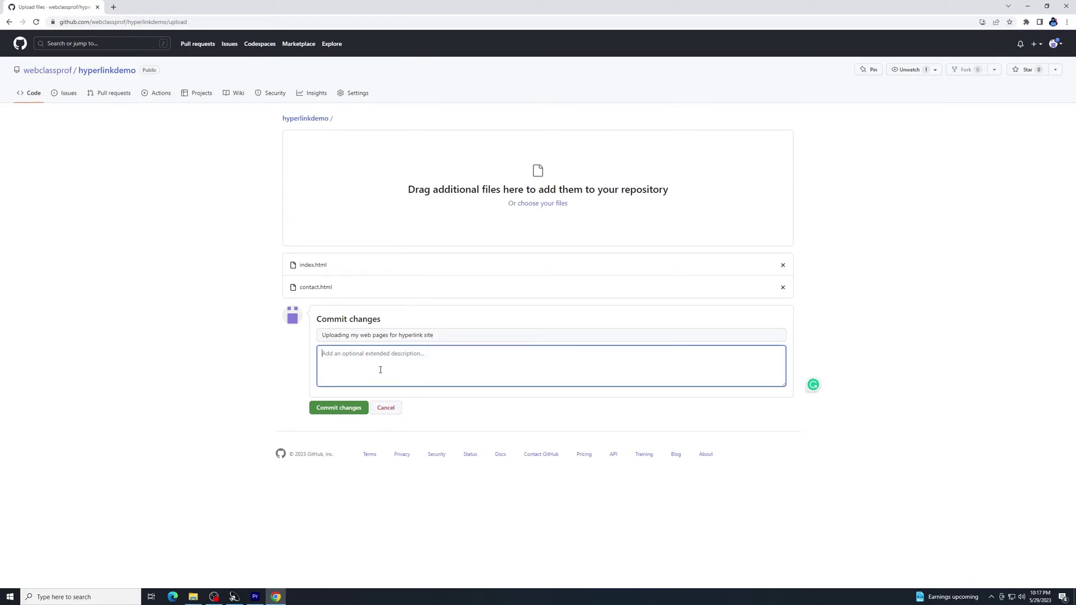
type("I")
type(" index and contact pages")
left_click(340, 408)
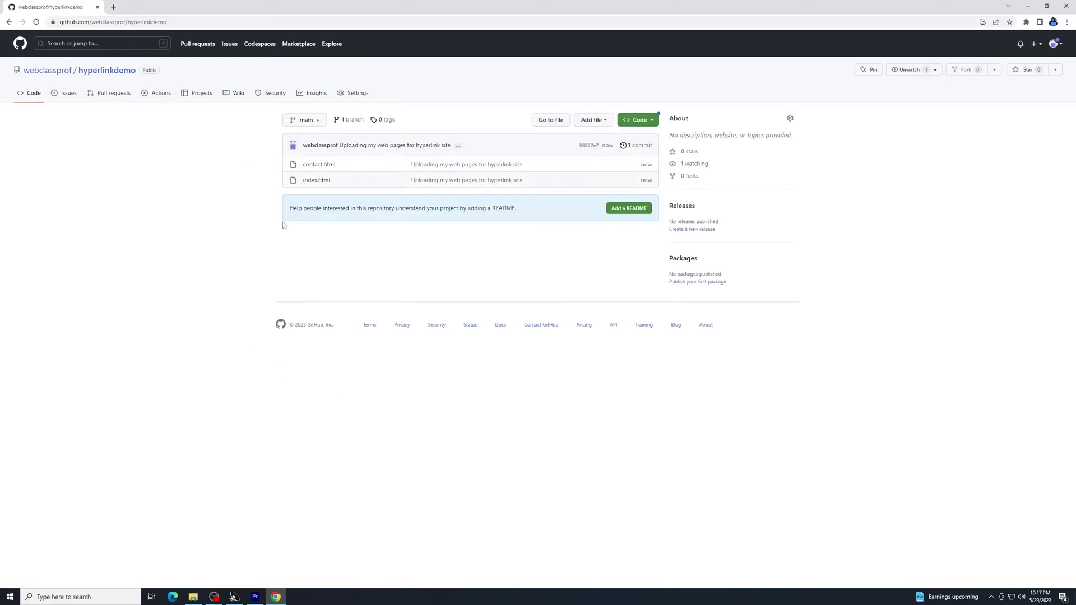
In Settings > Pages, set the source to the main branch and save.
left_click(358, 93)
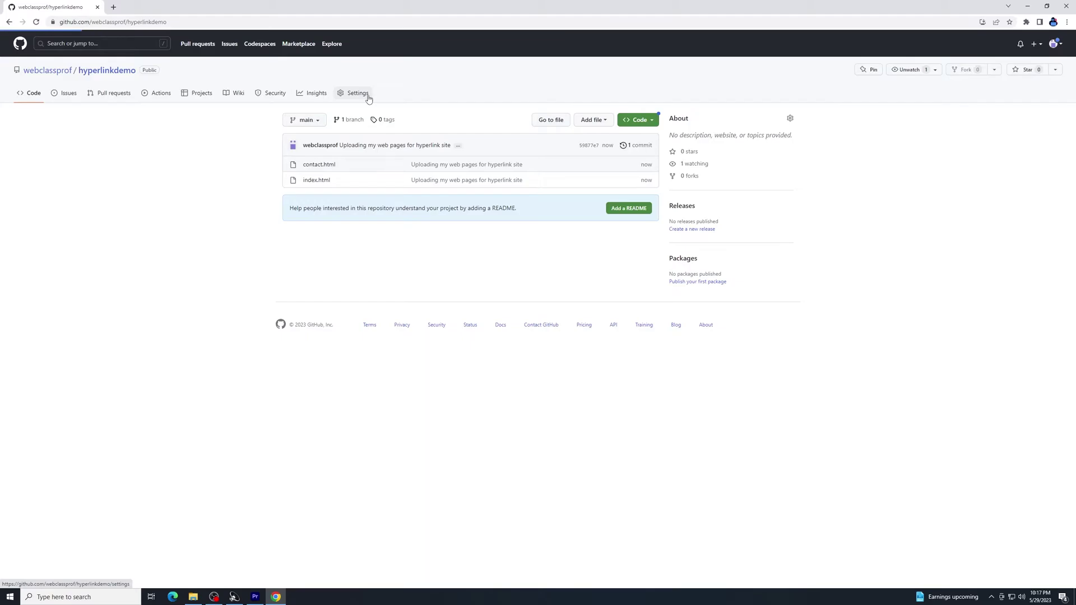
scroll(547, 303, "down", 10)
scroll(547, 303, "down", 8)
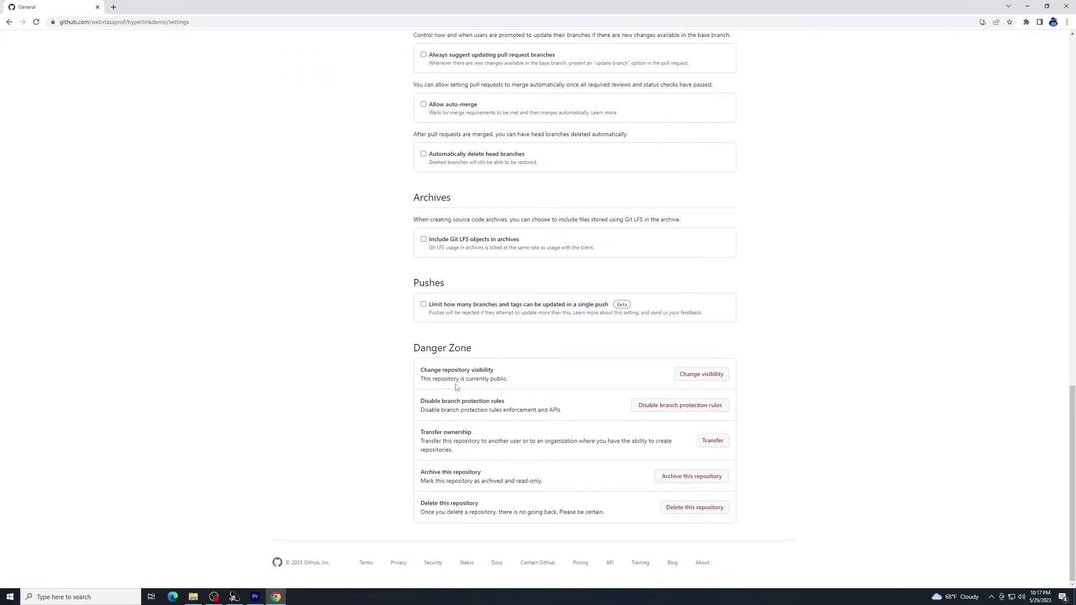
scroll(552, 317, "up", 2)
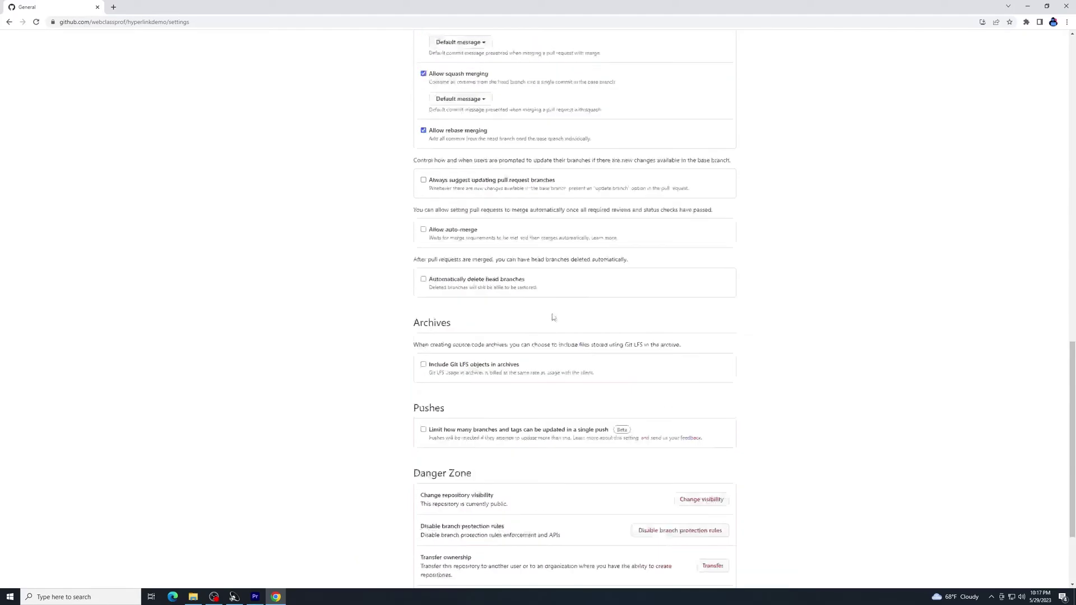
scroll(553, 317, "up", 6)
scroll(553, 317, "up", 5)
scroll(567, 319, "up", 4)
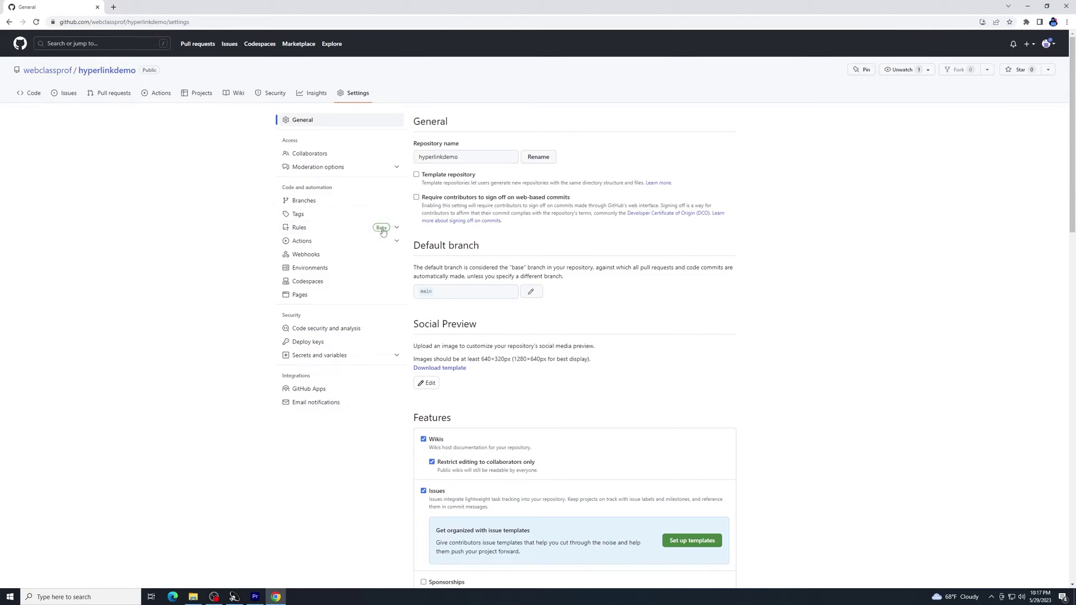
left_click(299, 294)
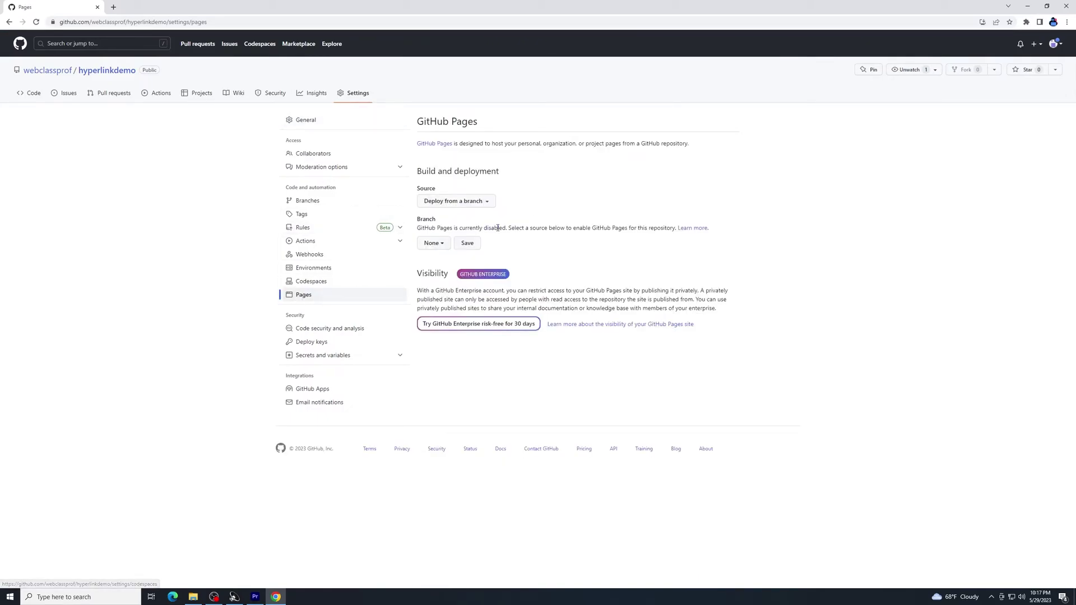
left_click(436, 244)
left_click(438, 296)
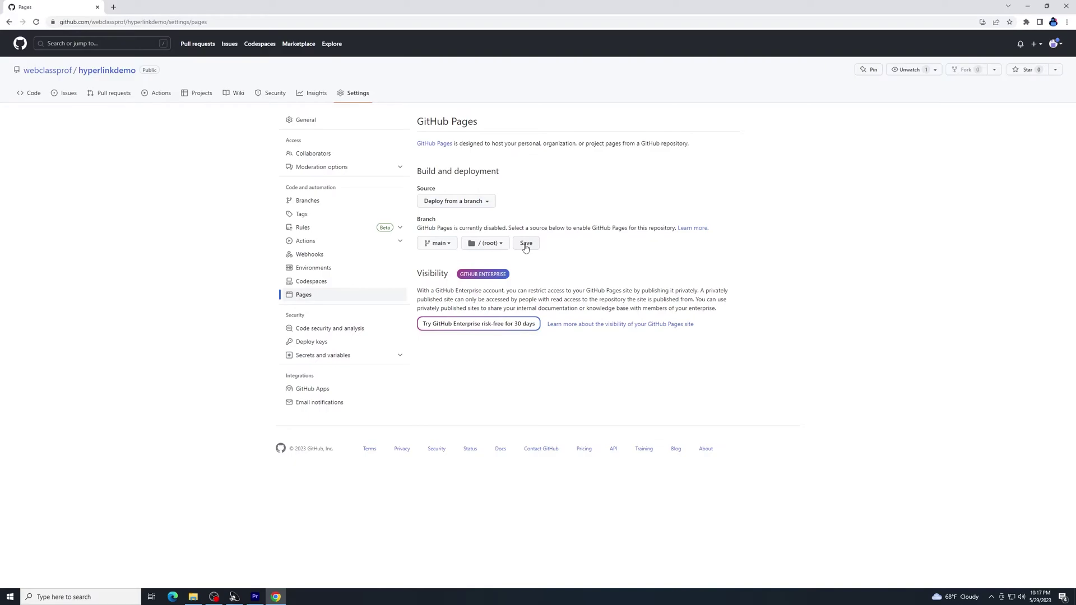
left_click(527, 245)
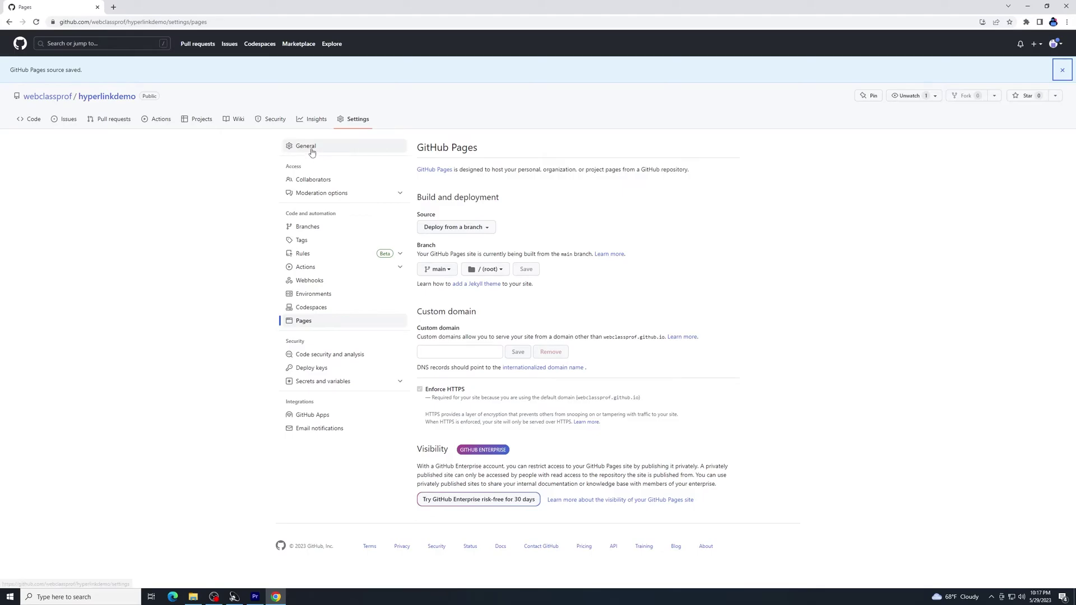
Inspect the index.html code and the upload commit's diffs, then return to the repository page.
left_click(108, 99)
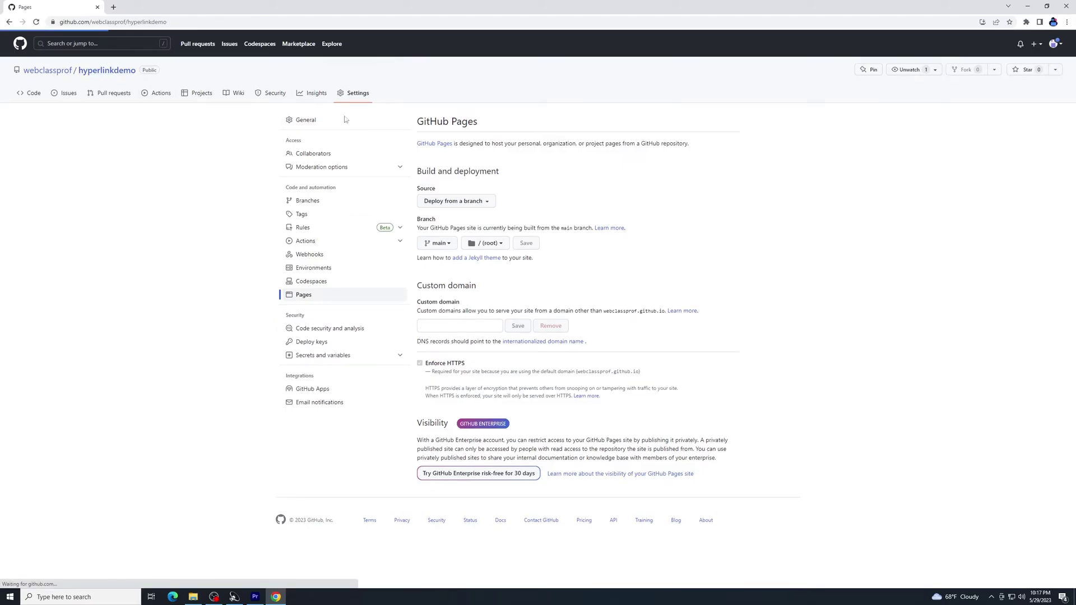
left_click(316, 180)
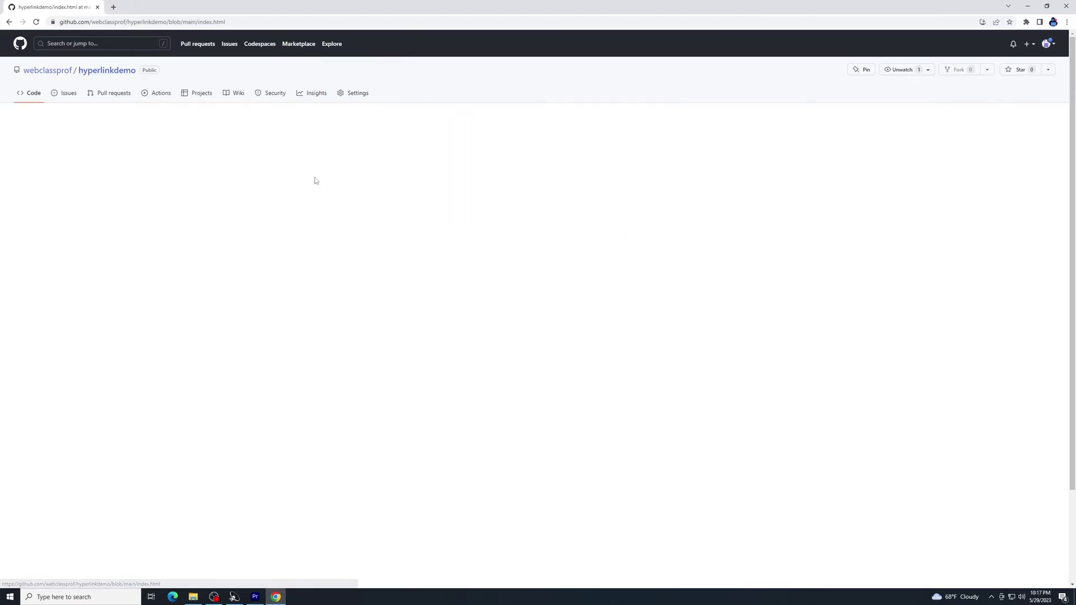
left_click(10, 23)
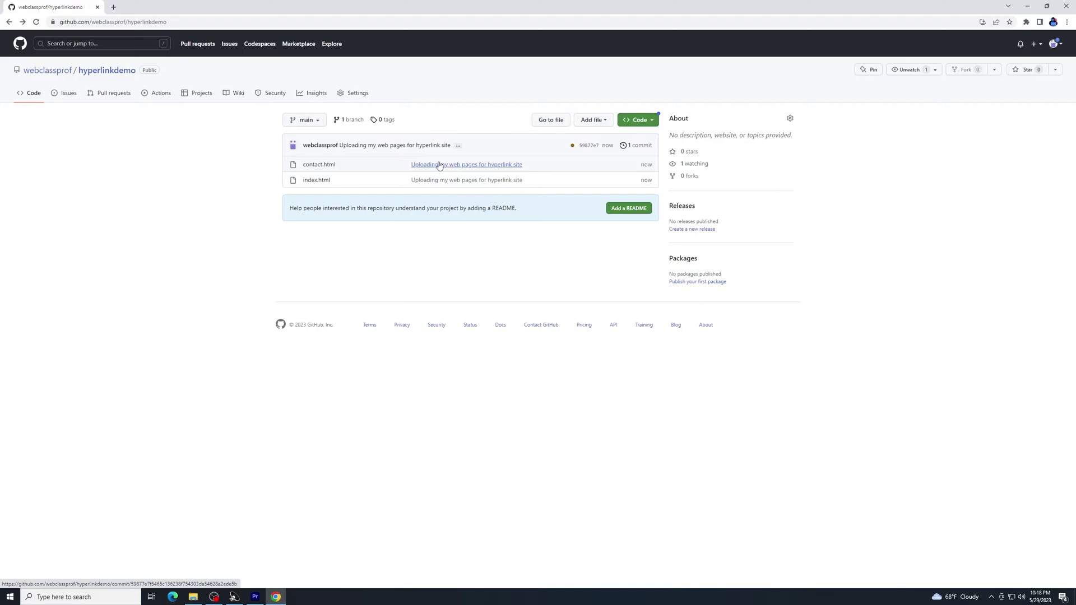
left_click(439, 165)
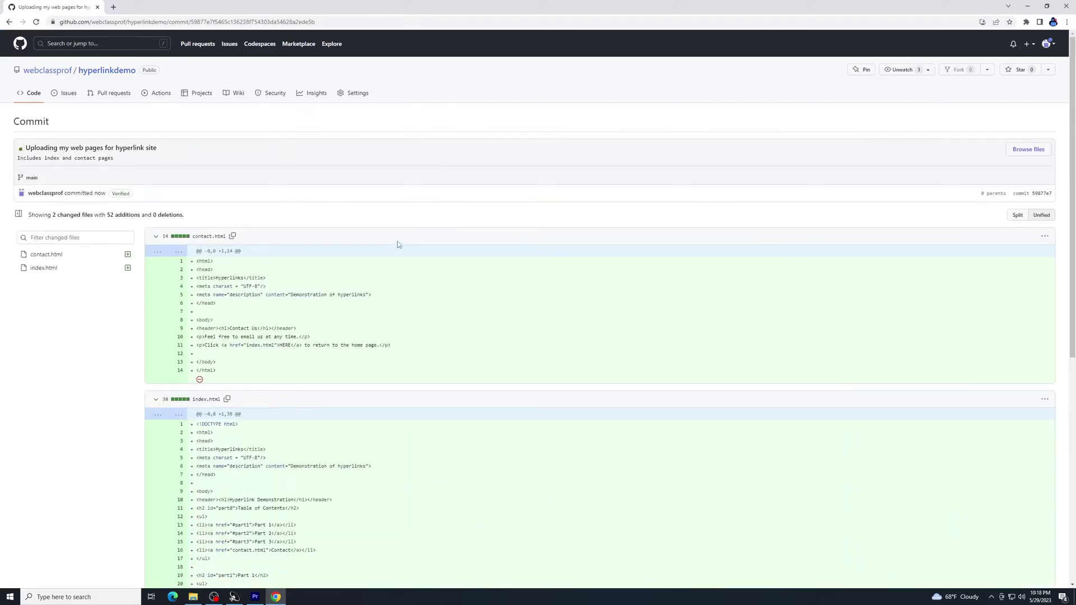
scroll(420, 255, "down", 3)
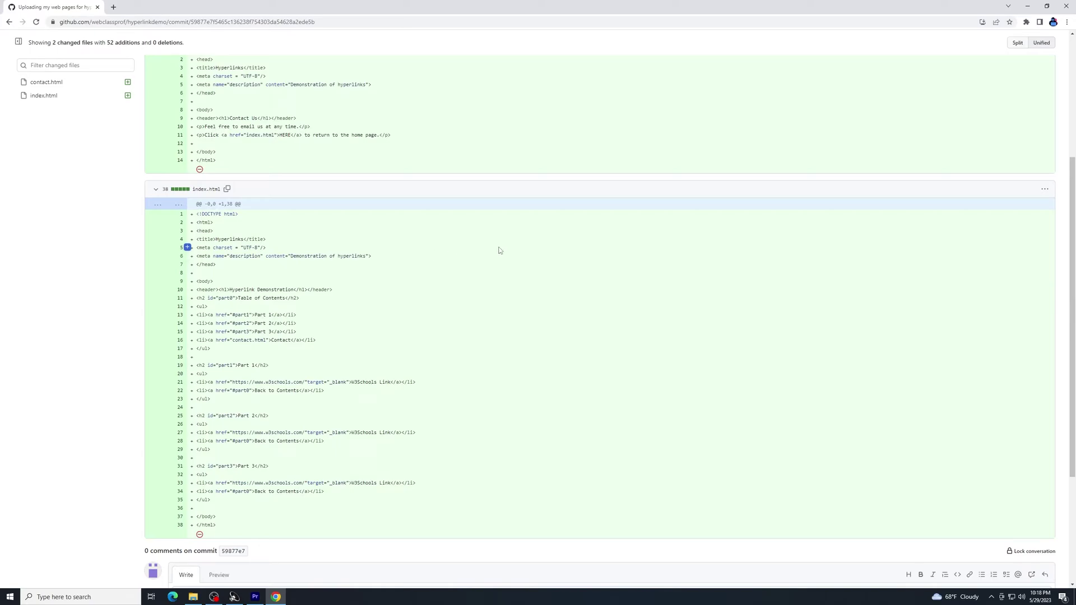
scroll(498, 250, "up", 3)
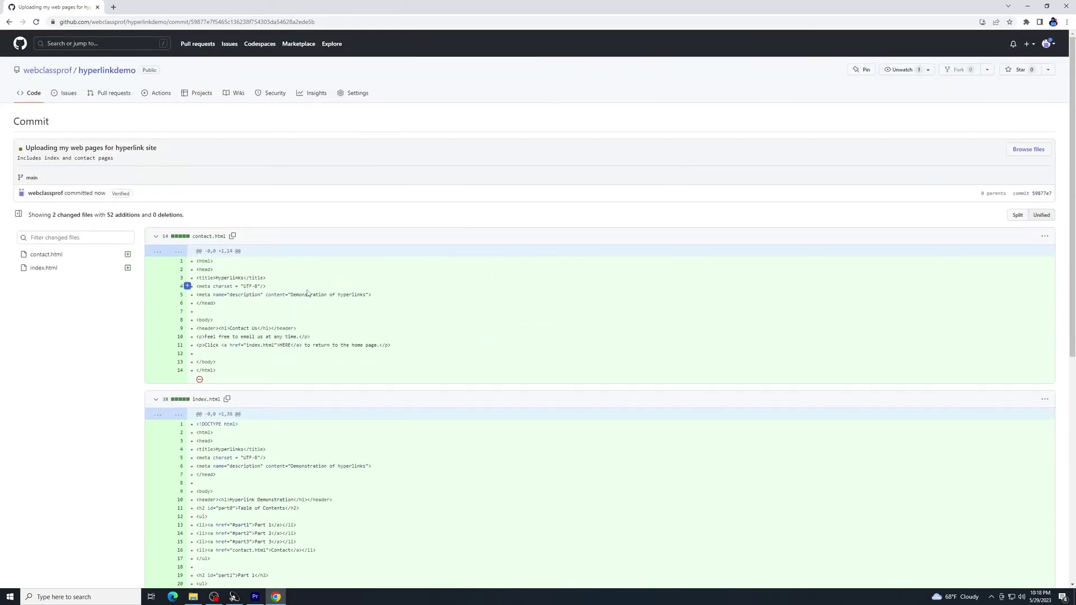
scroll(319, 278, "down", 3)
scroll(320, 278, "down", 1)
scroll(334, 239, "up", 3)
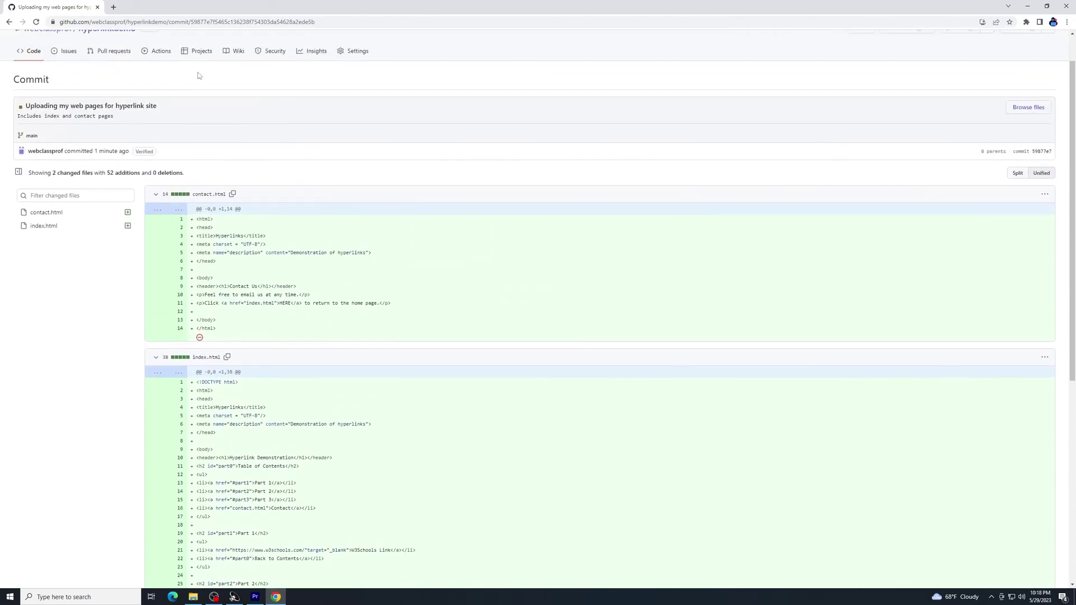
left_click(9, 21)
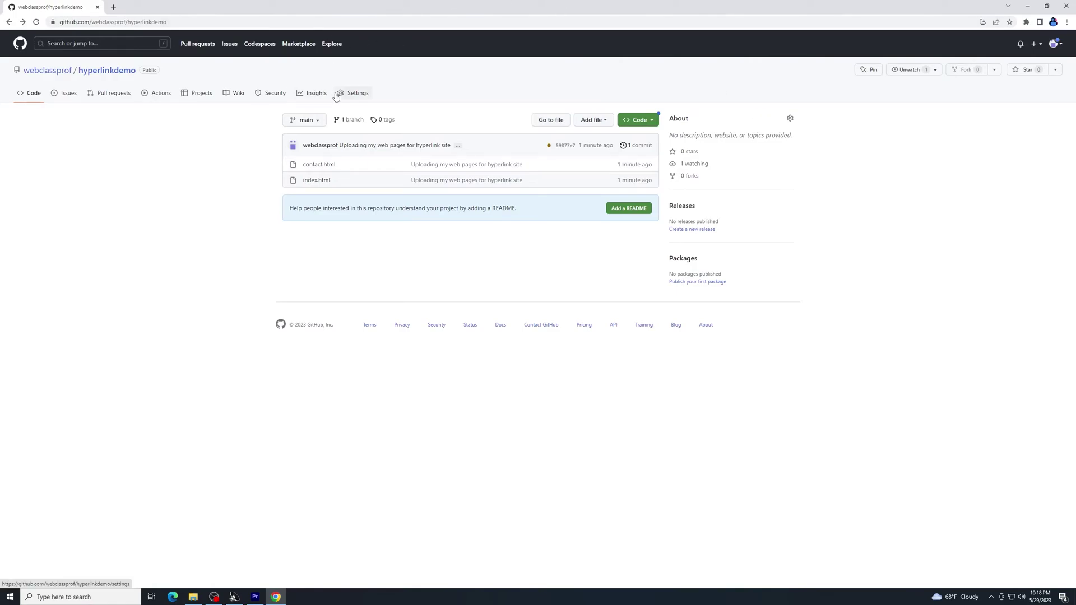
Open the 'Your site is live at' link from the Pages settings to view the Hyperlink Demonstration page.
left_click(365, 96)
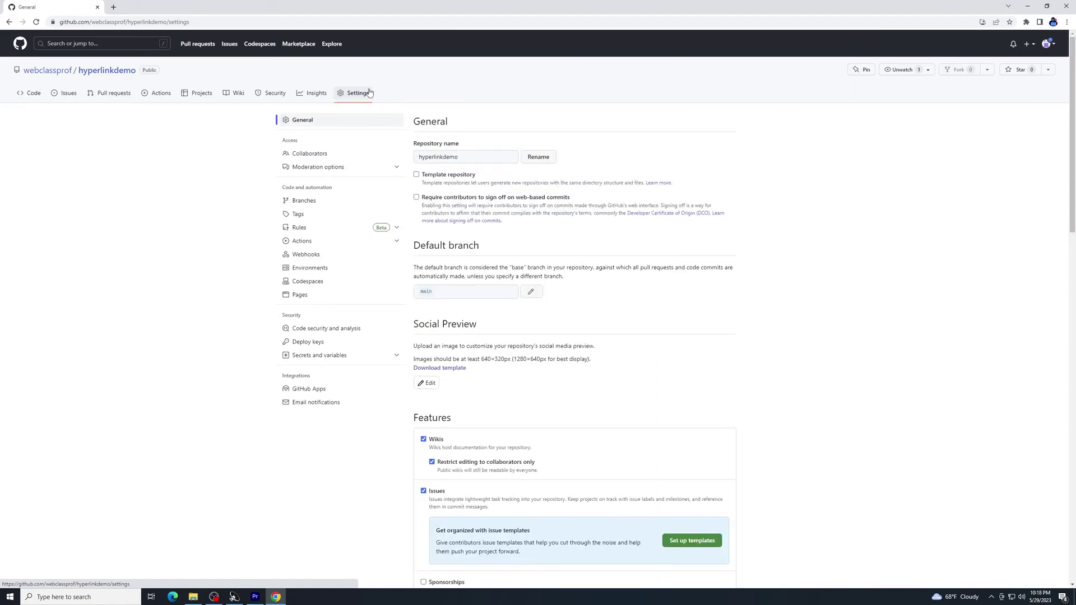
left_click(300, 296)
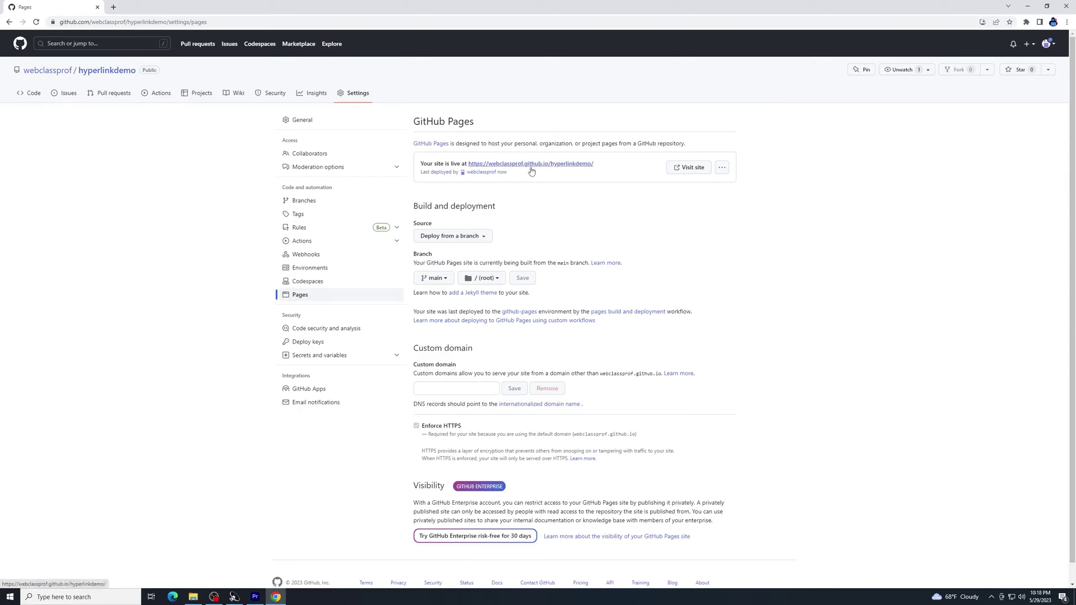
left_click(532, 165)
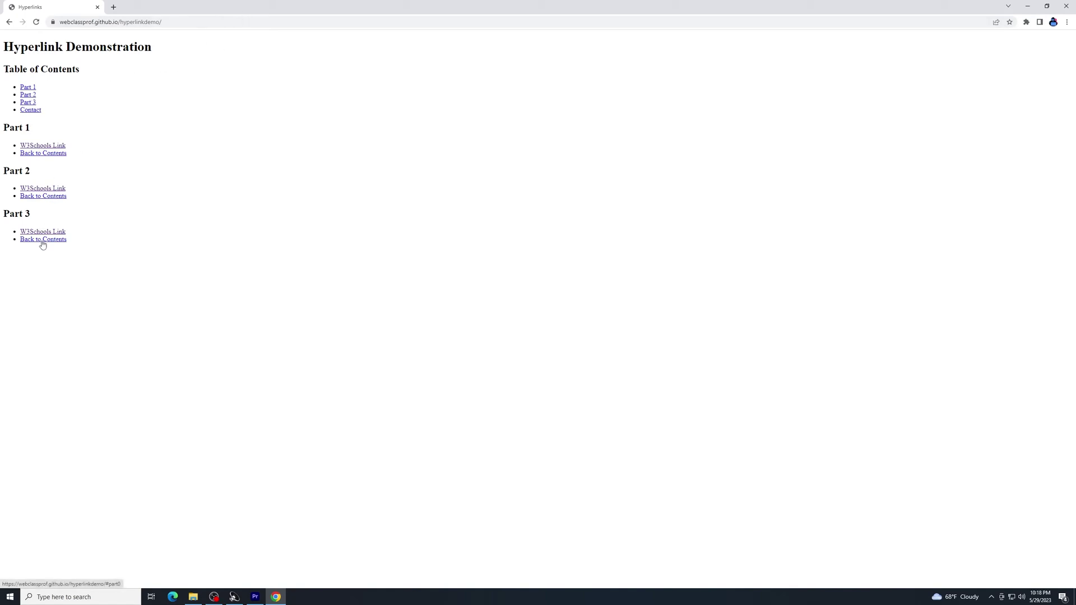
left_click(30, 110)
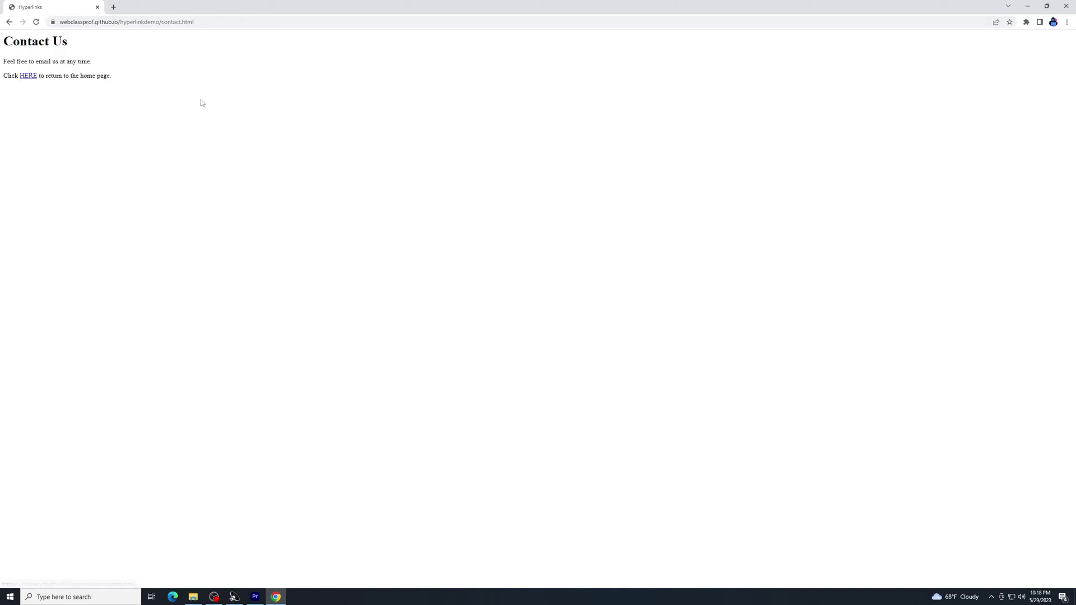
left_click(28, 76)
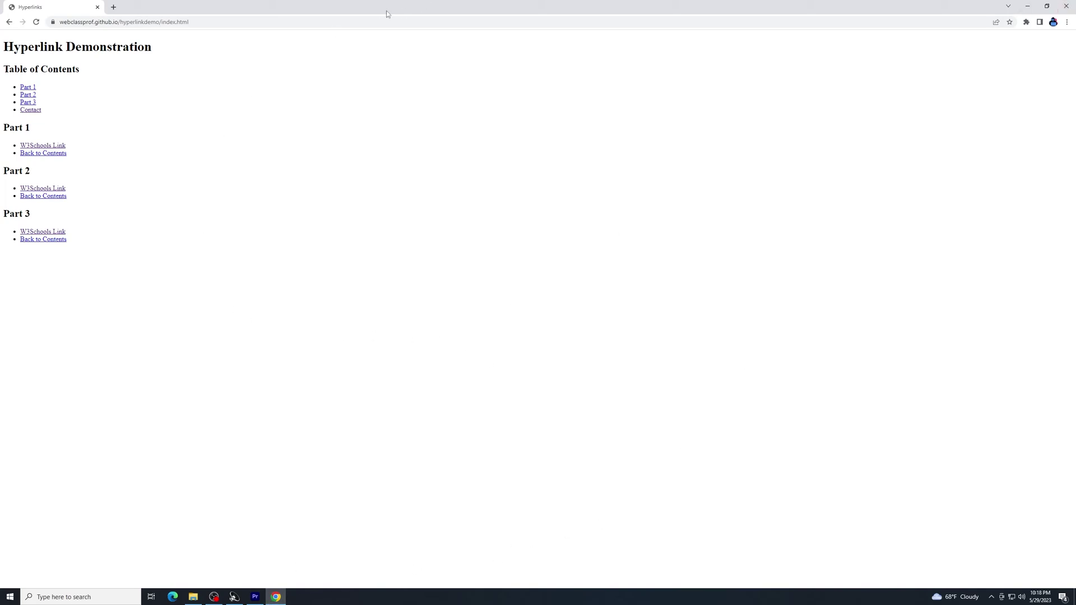
Minimize Chrome and maximize the File Explorer window showing contact and index.
left_click(1031, 8)
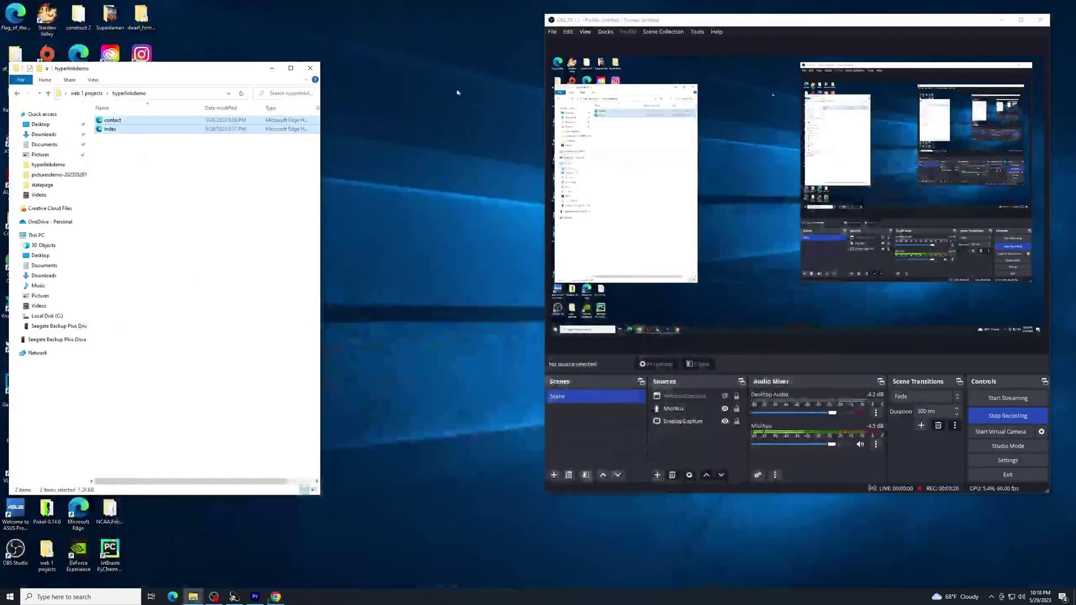
left_click(291, 68)
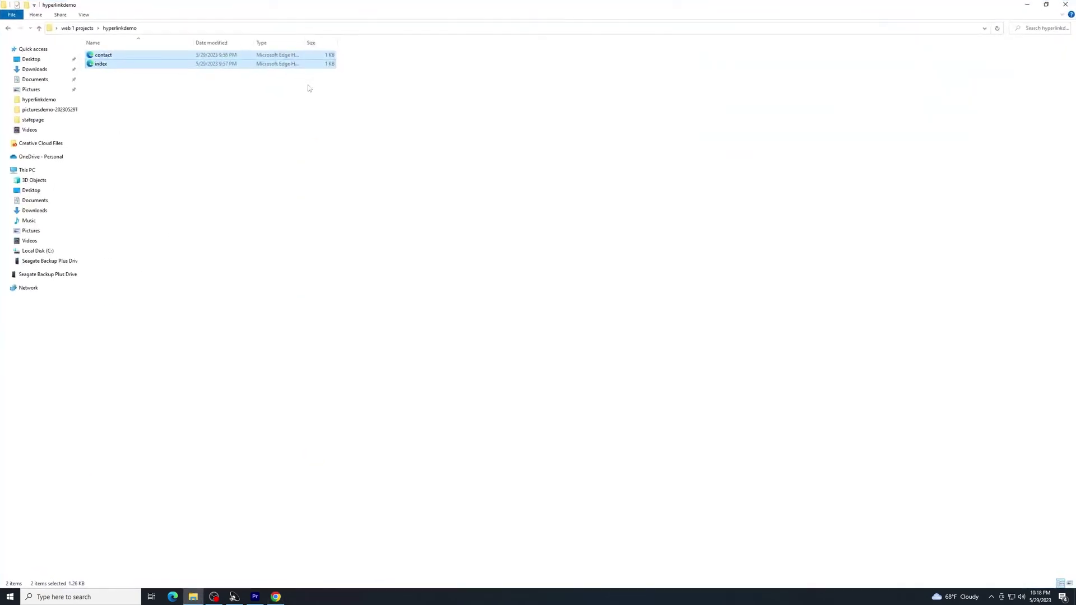